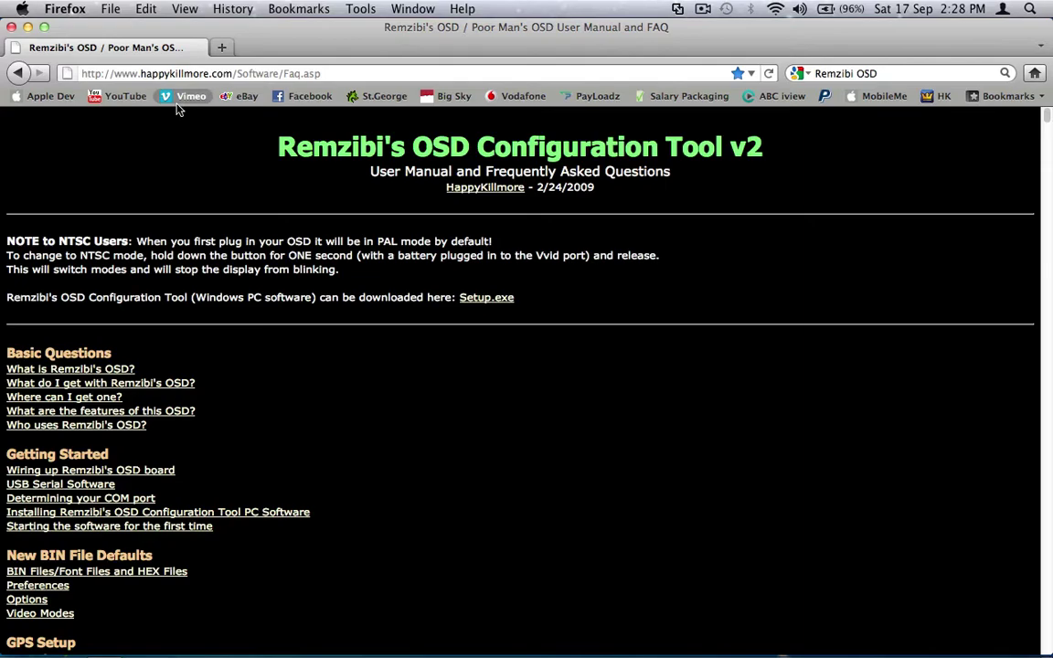
Read through the Remzibi's OSD manual and FAQ page down to the section on the OSD's features
scroll(277, 344, "down", 20)
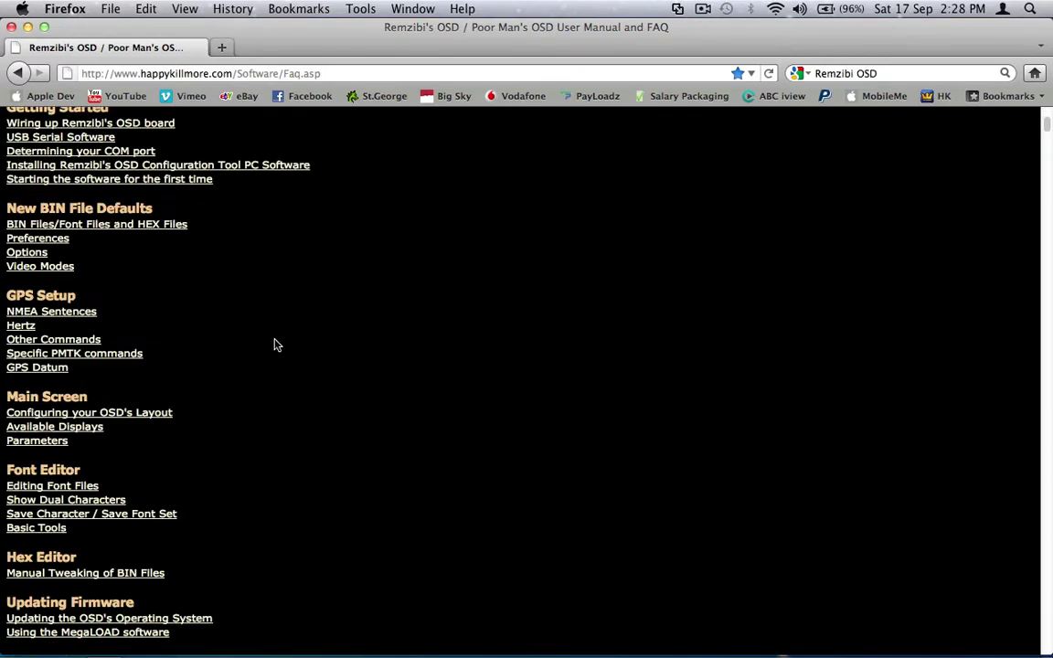
scroll(277, 345, "down", 10)
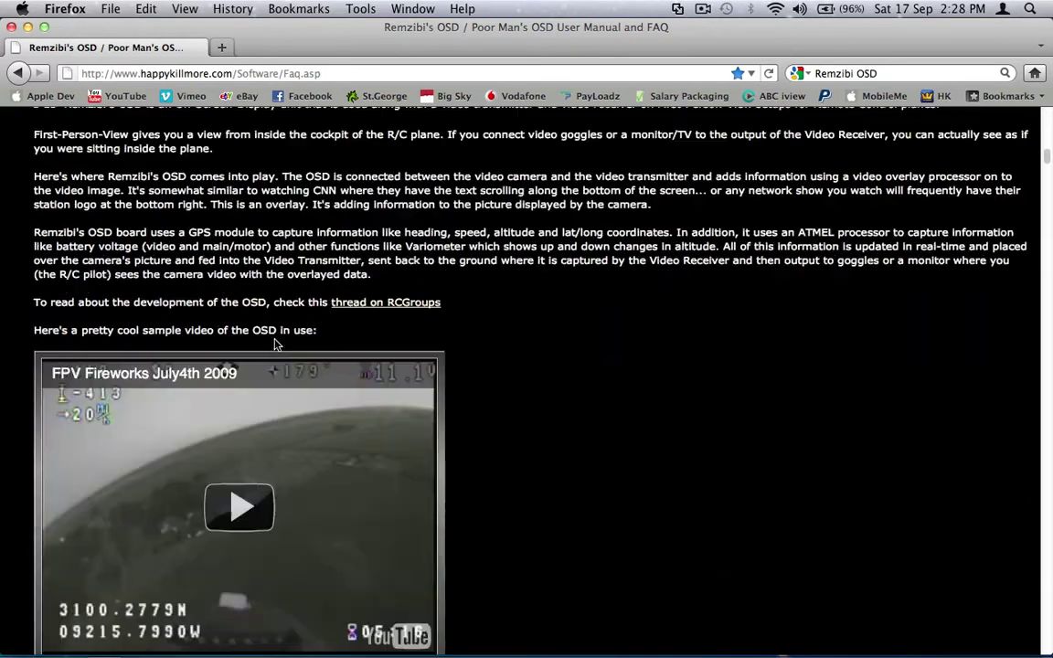
scroll(529, 399, "down", 15)
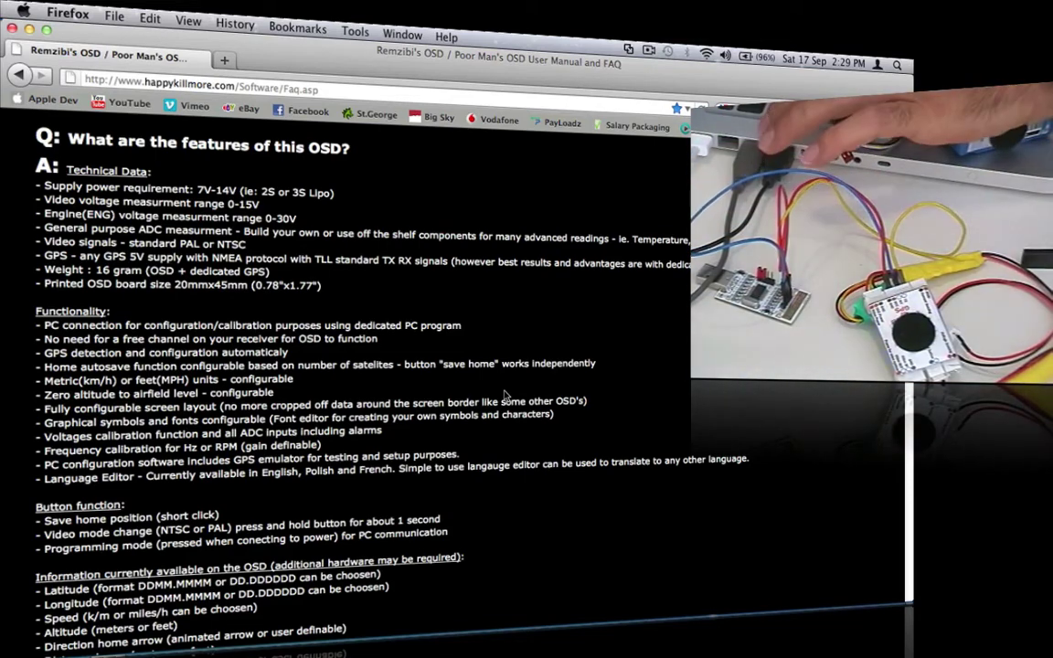
Switch to the Windows virtual machine and connect the Prolific USB-Serial Controller to Windows
key("super+Tab")
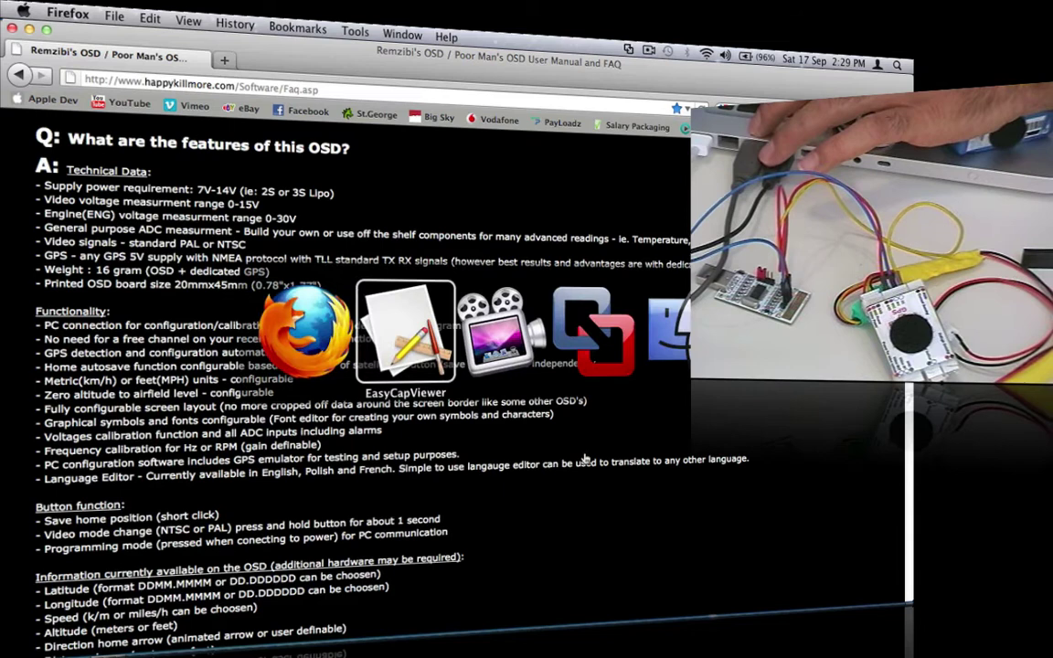
key("super+Tab")
key("super+Tab")
key("super+Tab")
key("super+Tab")
key("super+Tab")
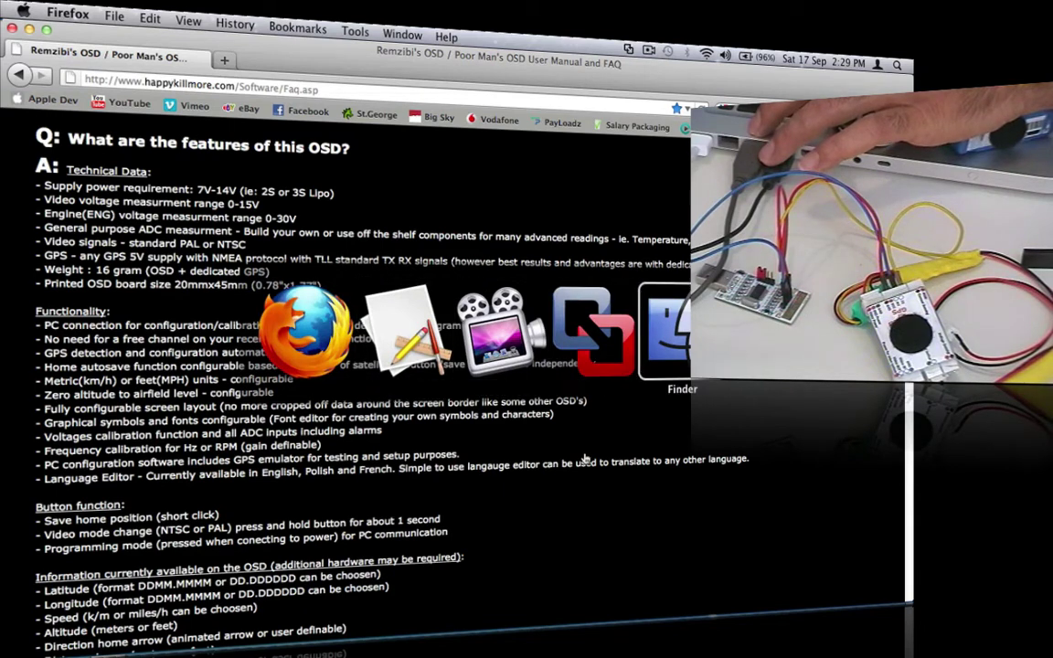
key("super+Tab")
key("super+Tab")
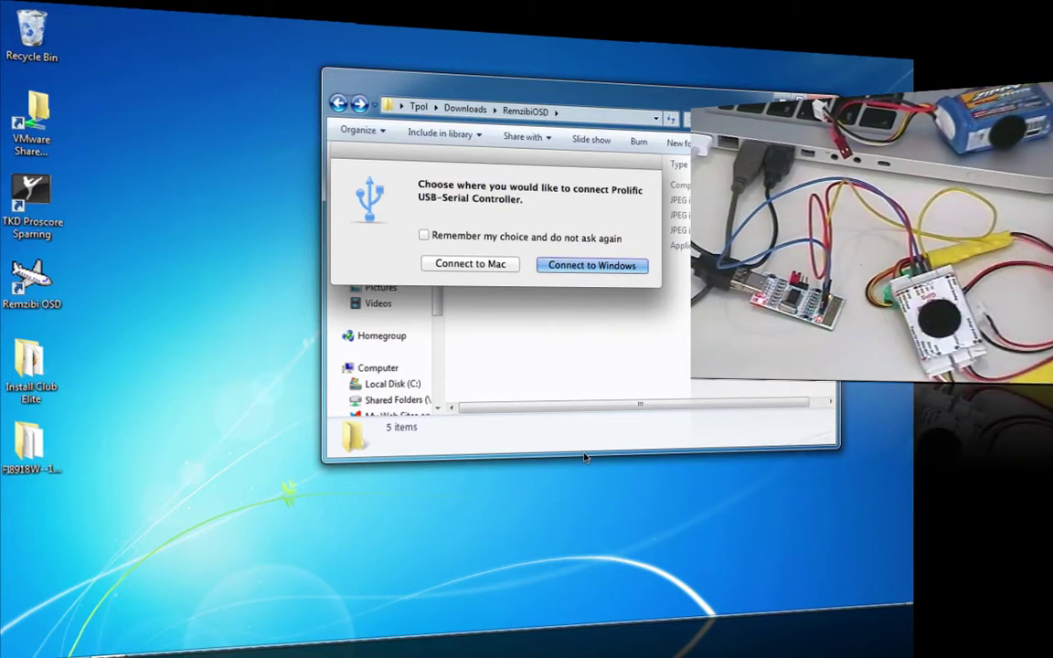
left_click(591, 265)
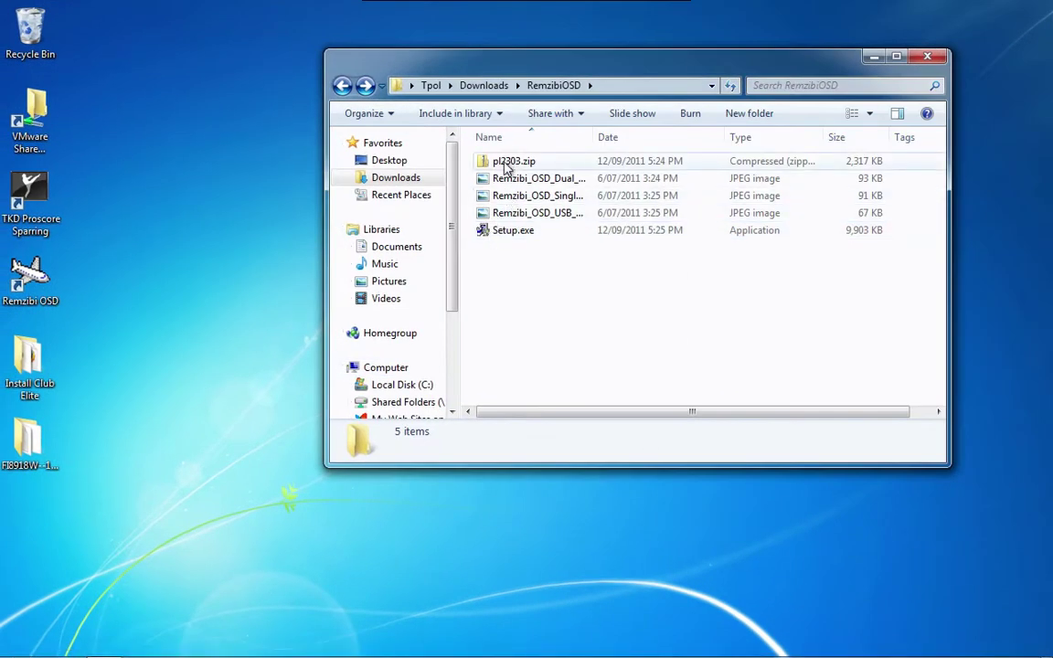
Look inside pl2303.zip for the Prolific driver installer and return to the RemzibiOSD folder
double_click(507, 163)
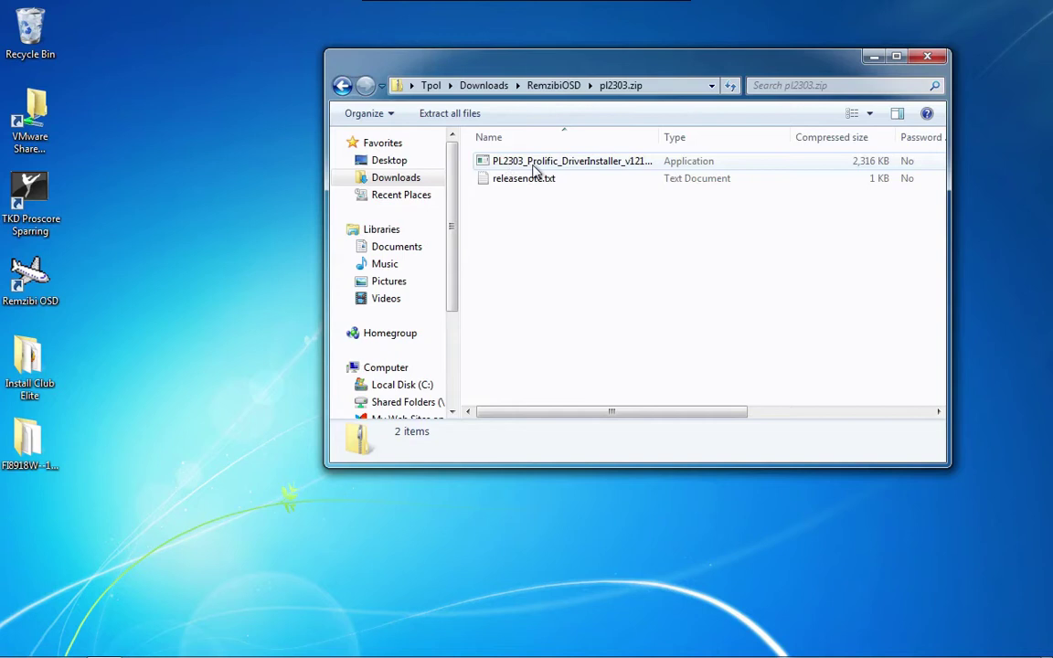
left_click(342, 87)
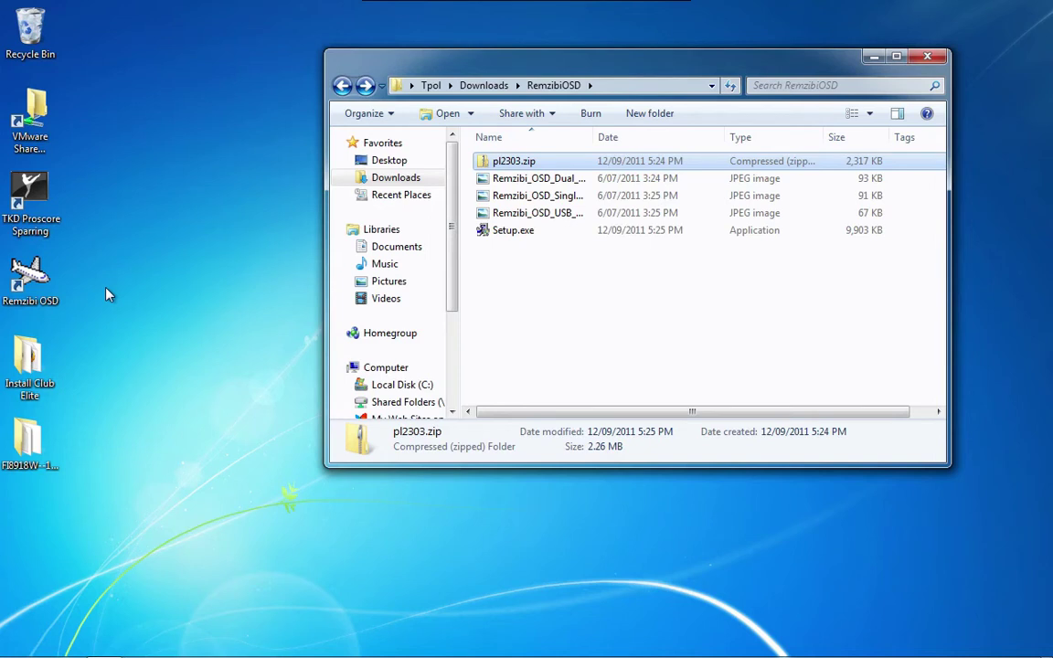
left_click(233, 257)
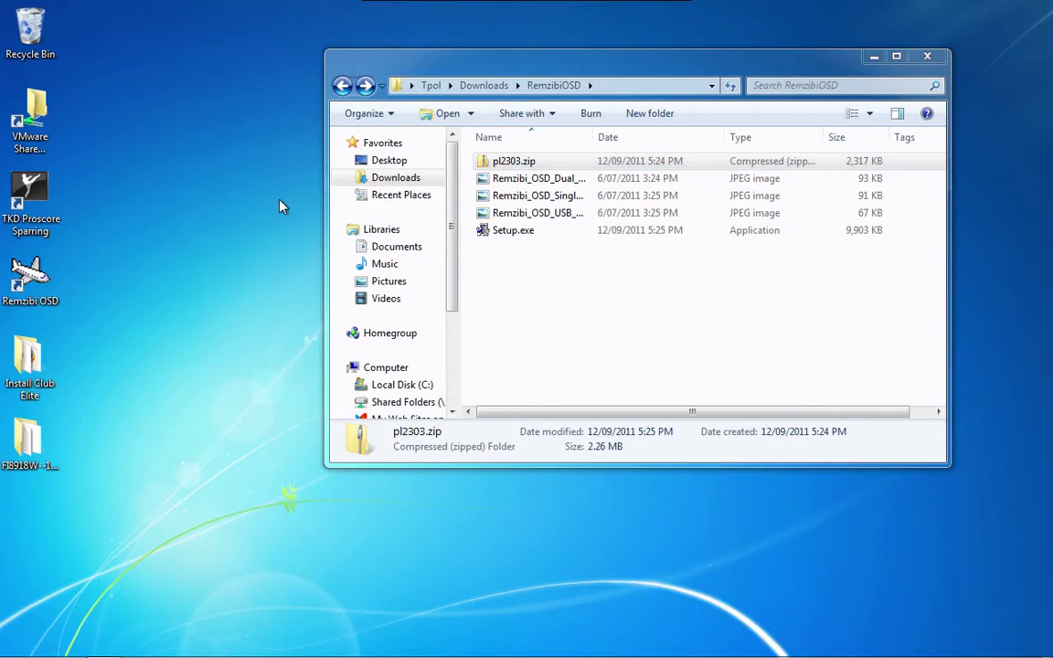
Minimize the RemzibiOSD folder window and launch Remzibi OSD from the desktop
left_click(871, 55)
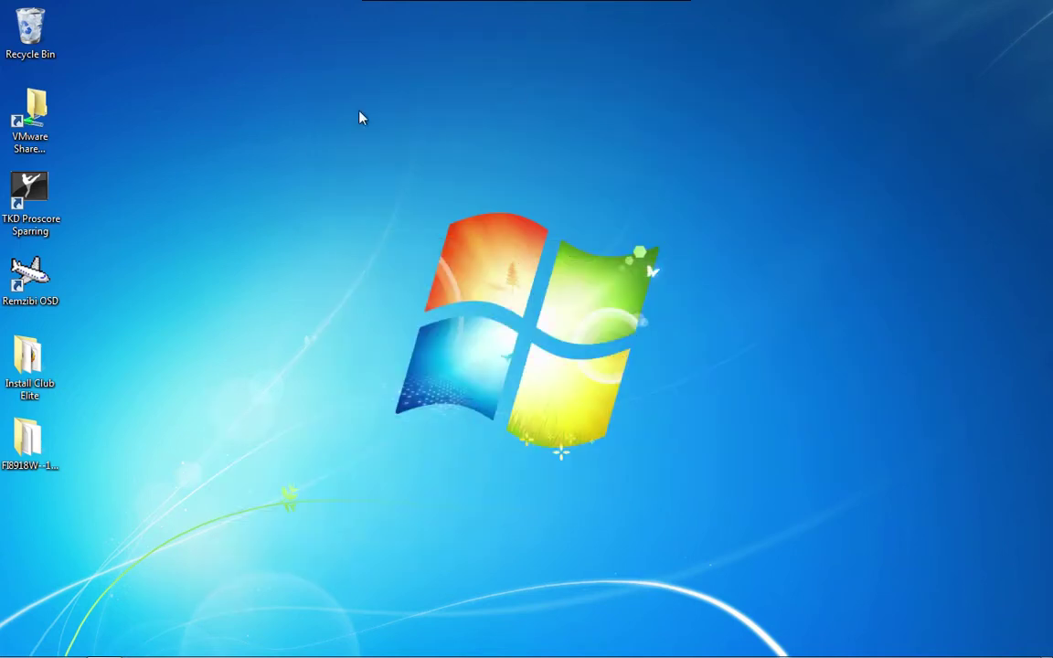
left_click(38, 285)
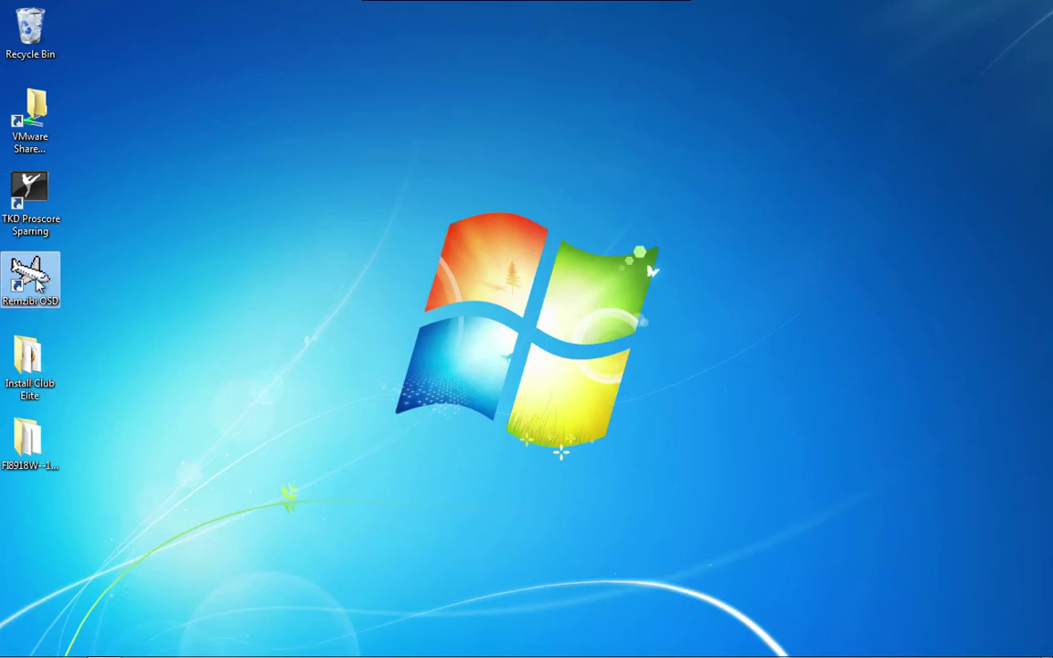
double_click(38, 286)
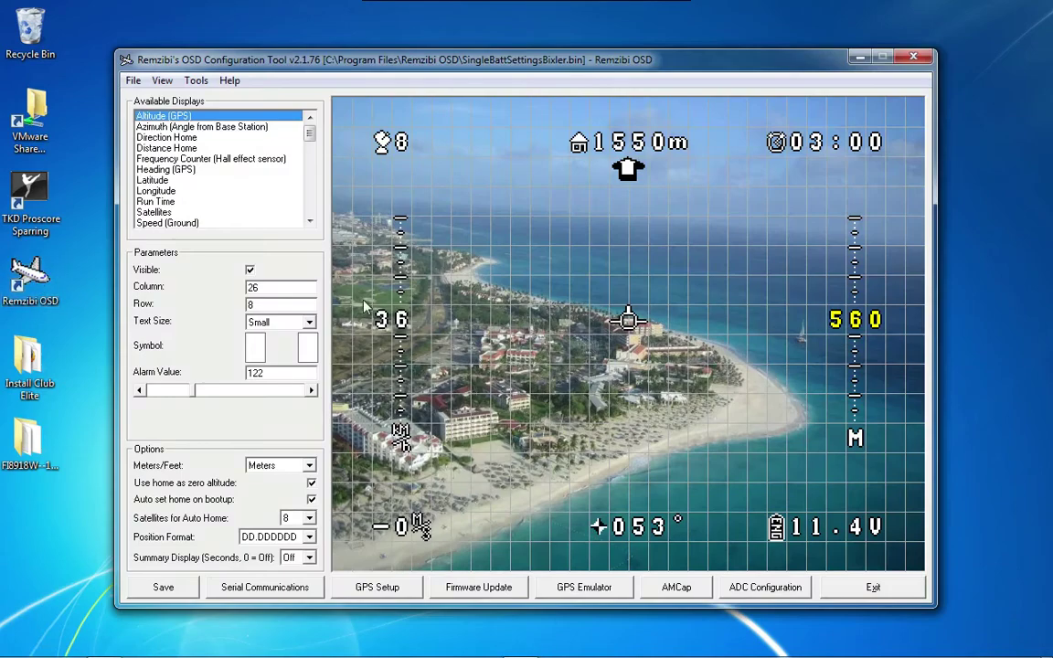
Run the serial cable test for the OTI - 3 wire cable and close the serial functions dialog
left_click(268, 587)
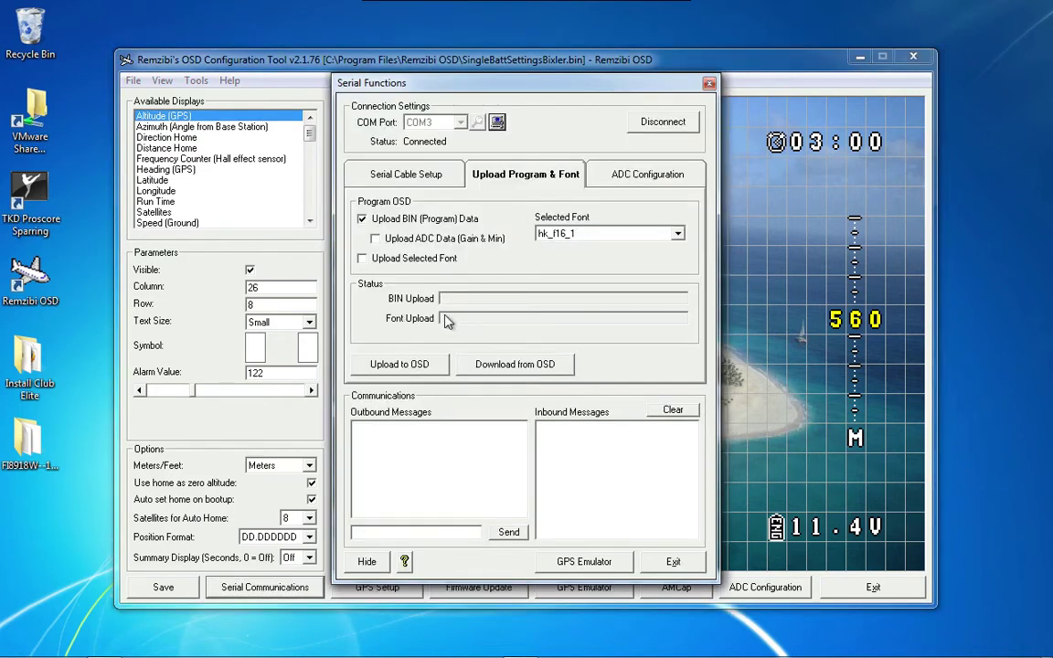
left_click(419, 178)
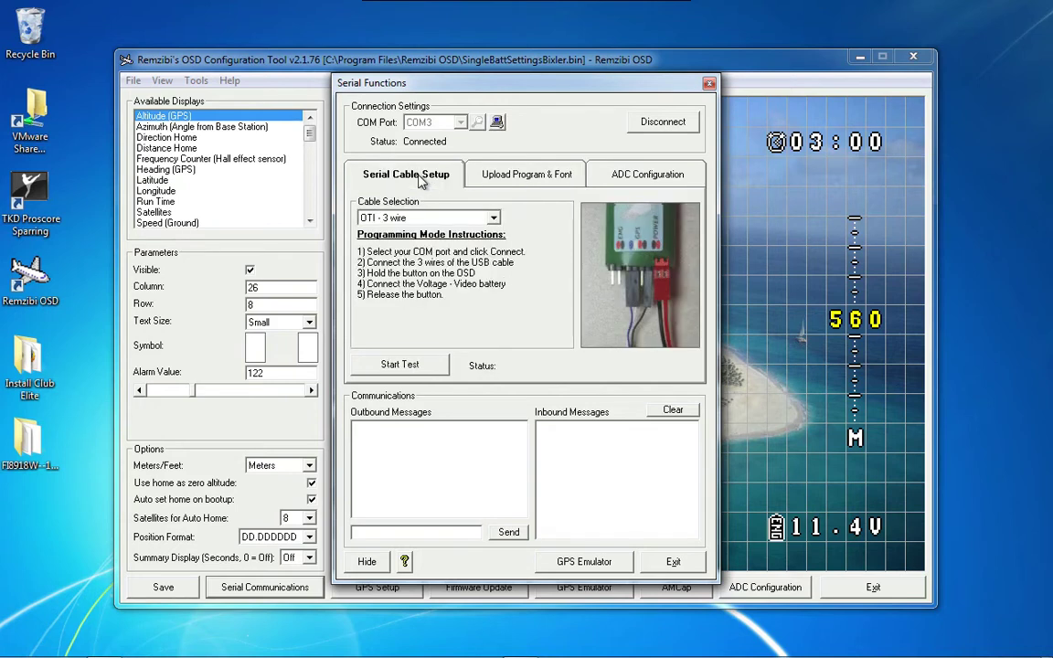
left_click(404, 366)
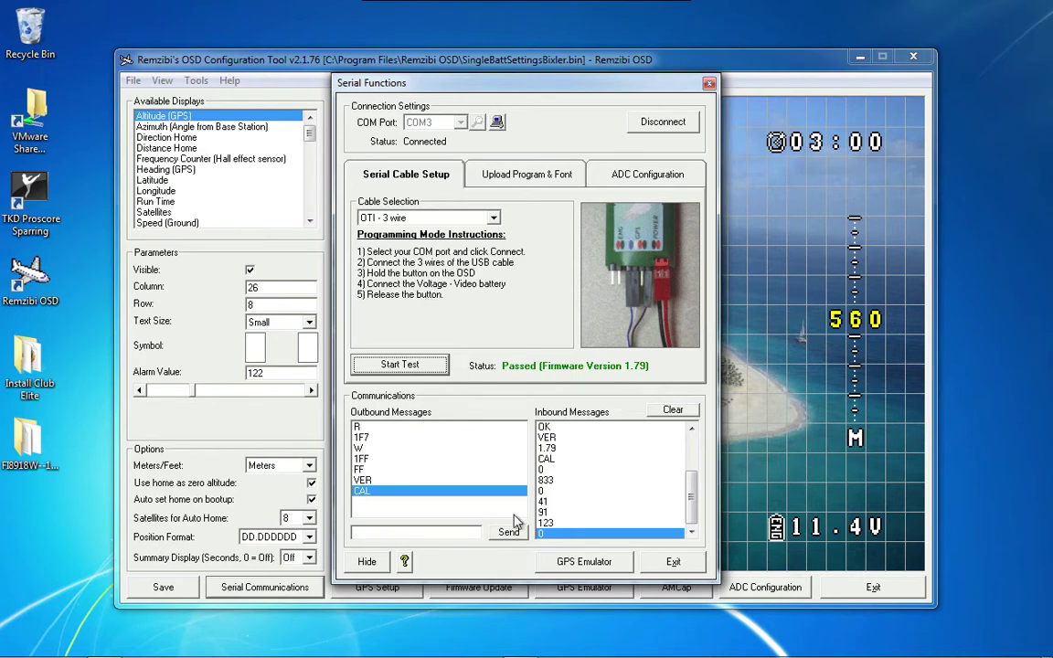
left_click(673, 562)
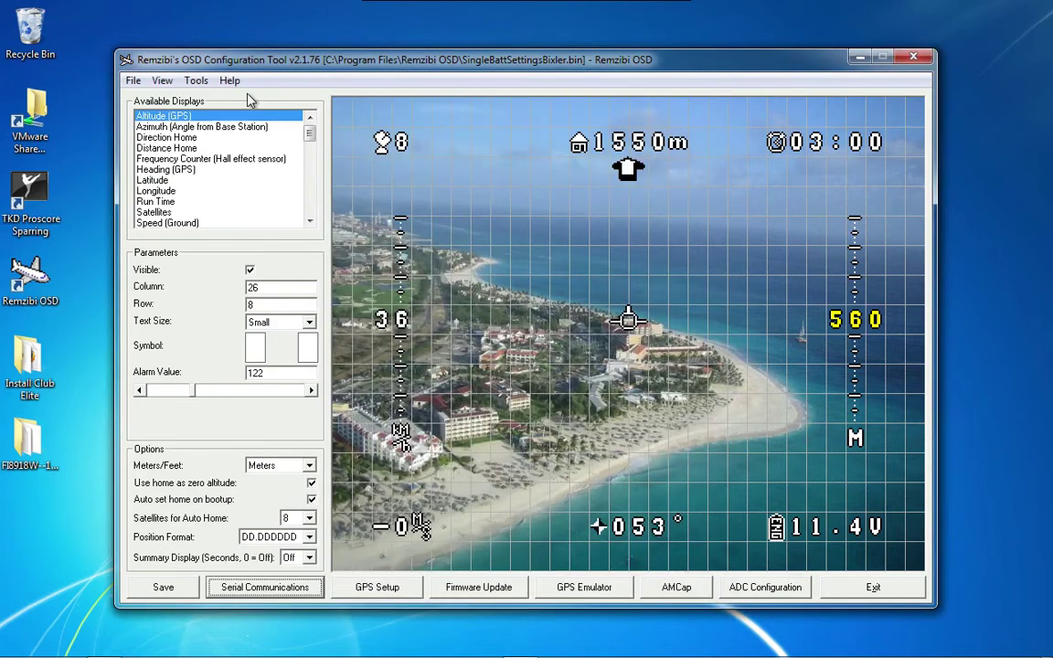
Load MyNewSettings.bin and move the Distance Home display to column 2, row 2 of the layout
left_click(134, 81)
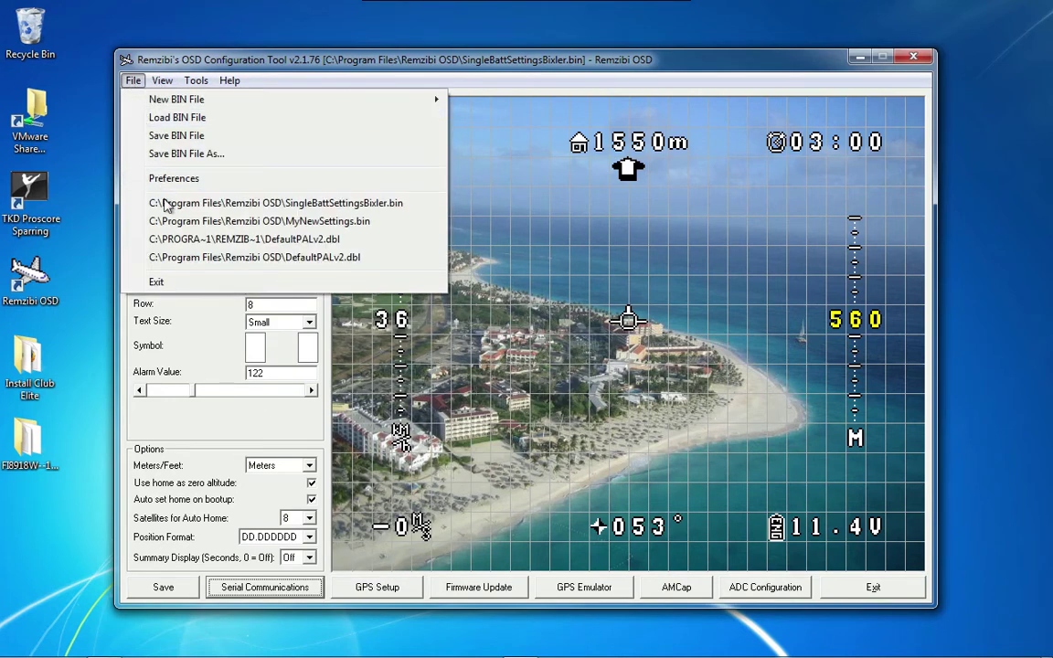
left_click(174, 229)
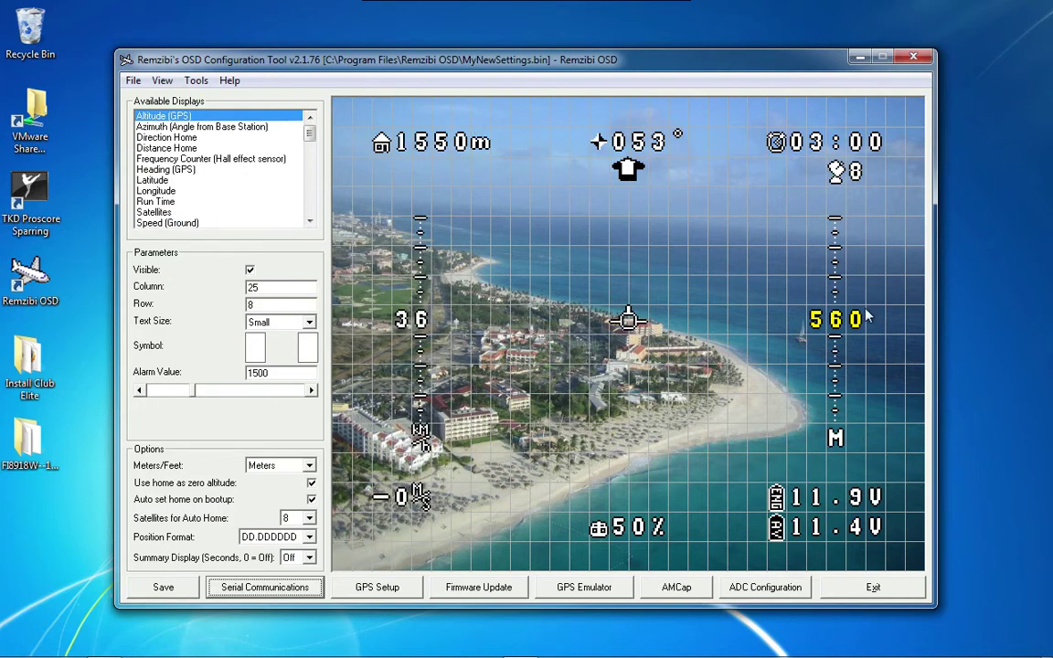
left_click(418, 151)
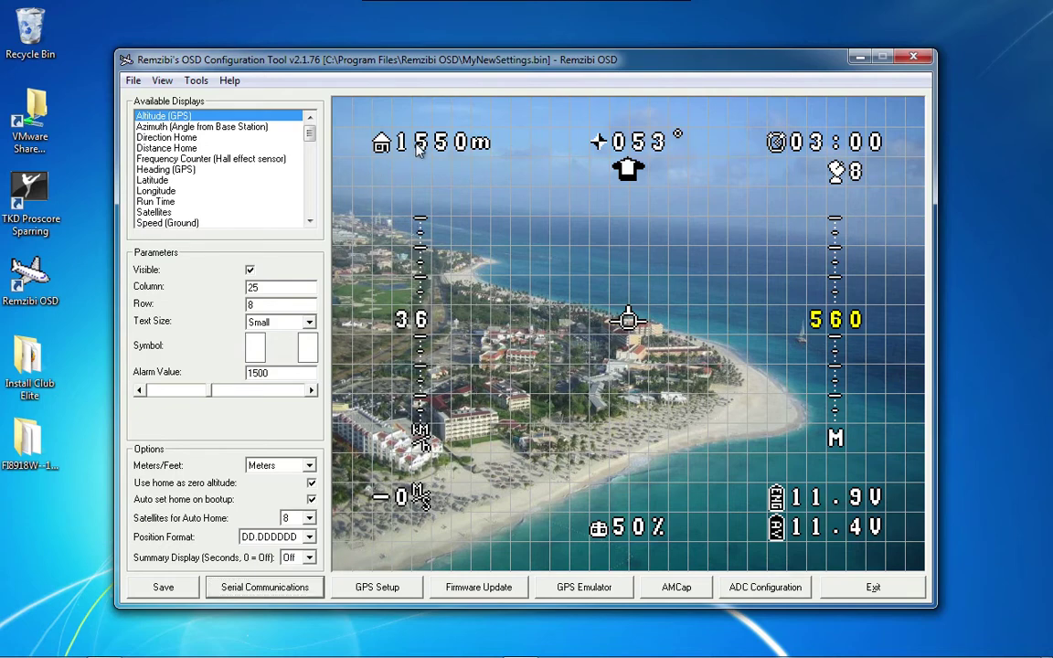
left_click_drag(418, 151, 395, 142)
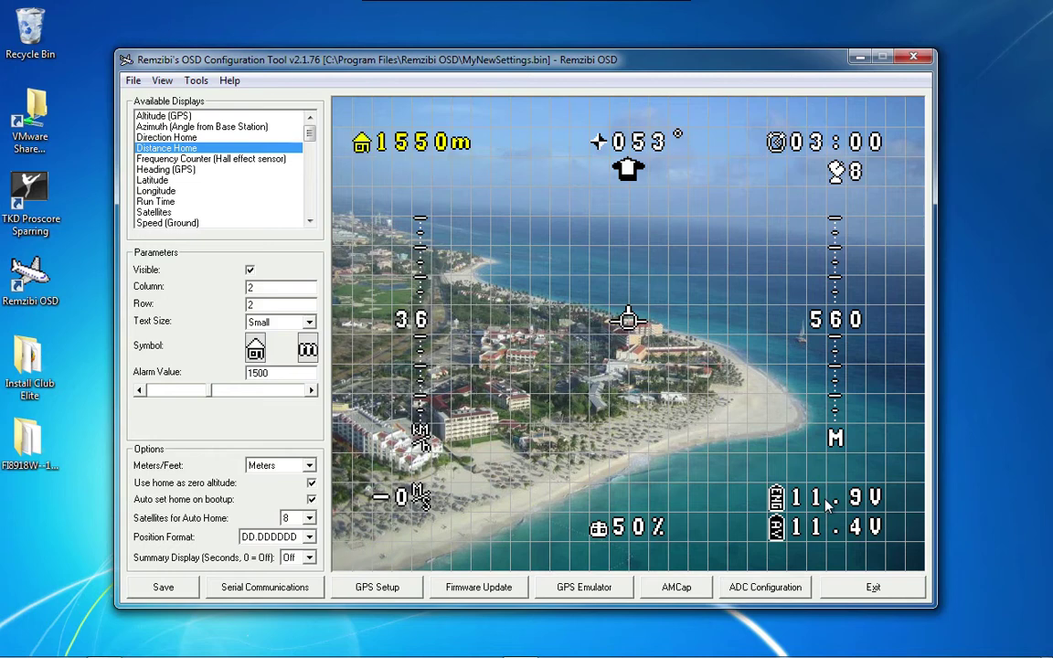
Hide the Voltage - Motor display and change the Voltage - Video symbol to the ENG battery character
left_click(806, 501)
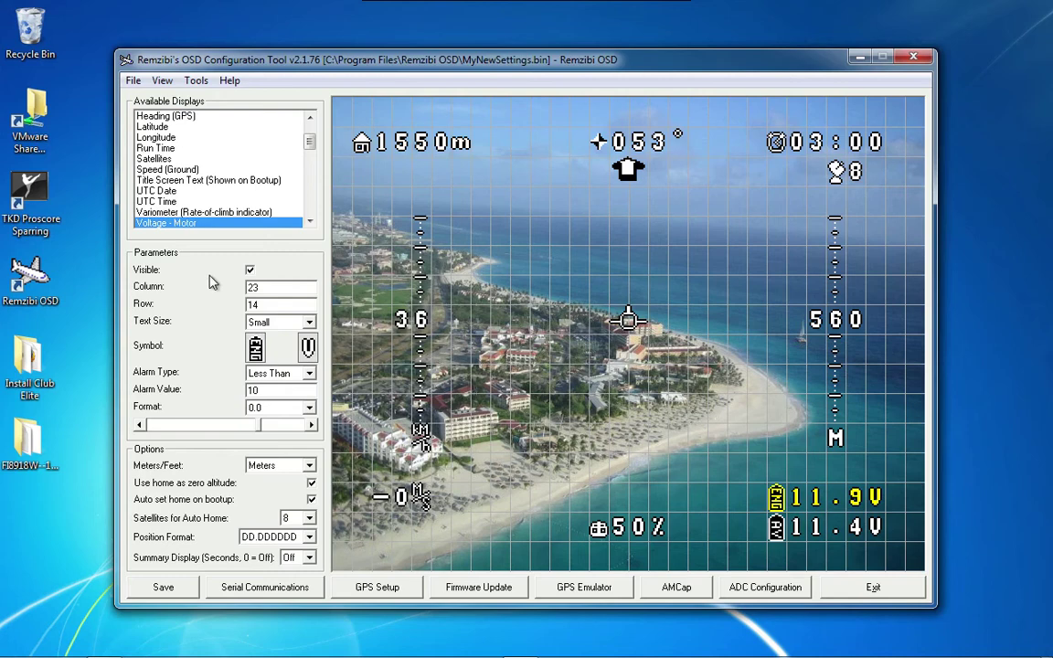
left_click(249, 270)
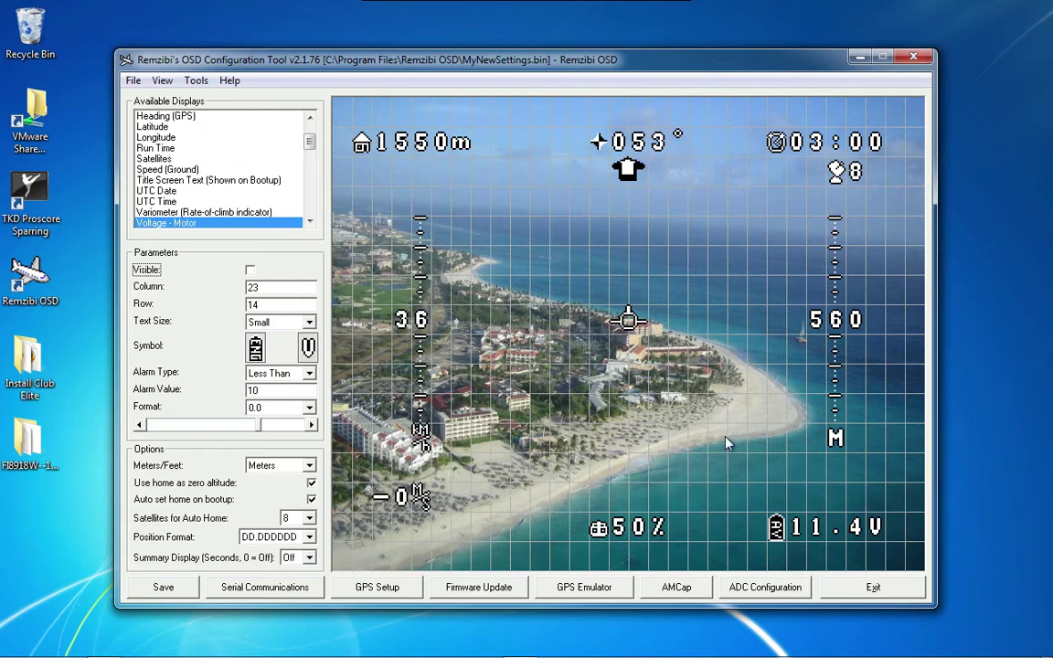
left_click(786, 532)
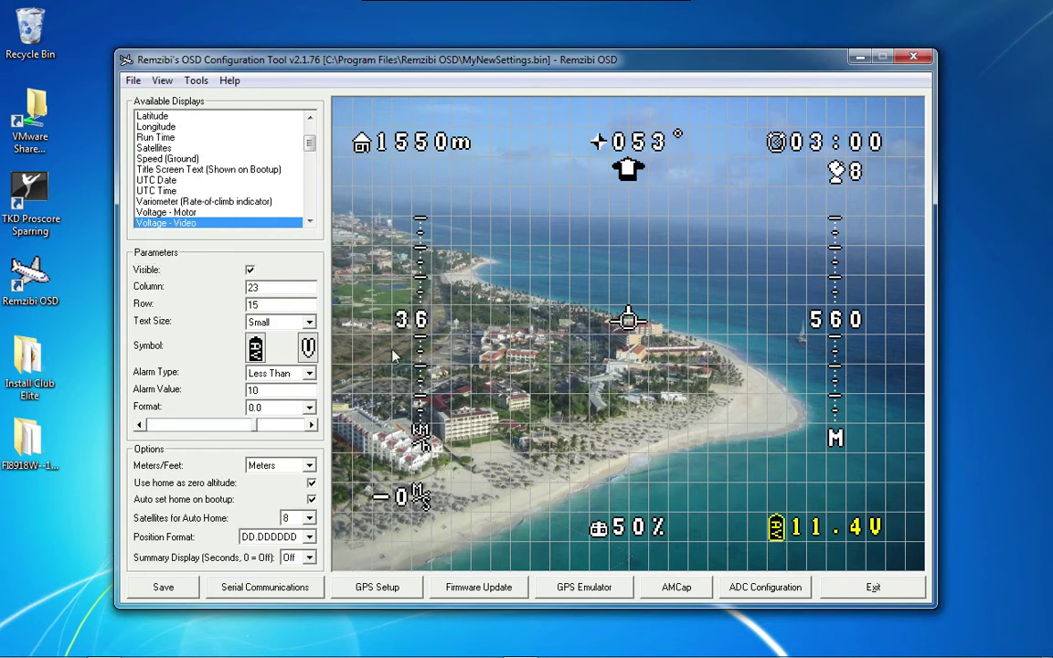
left_click(256, 349)
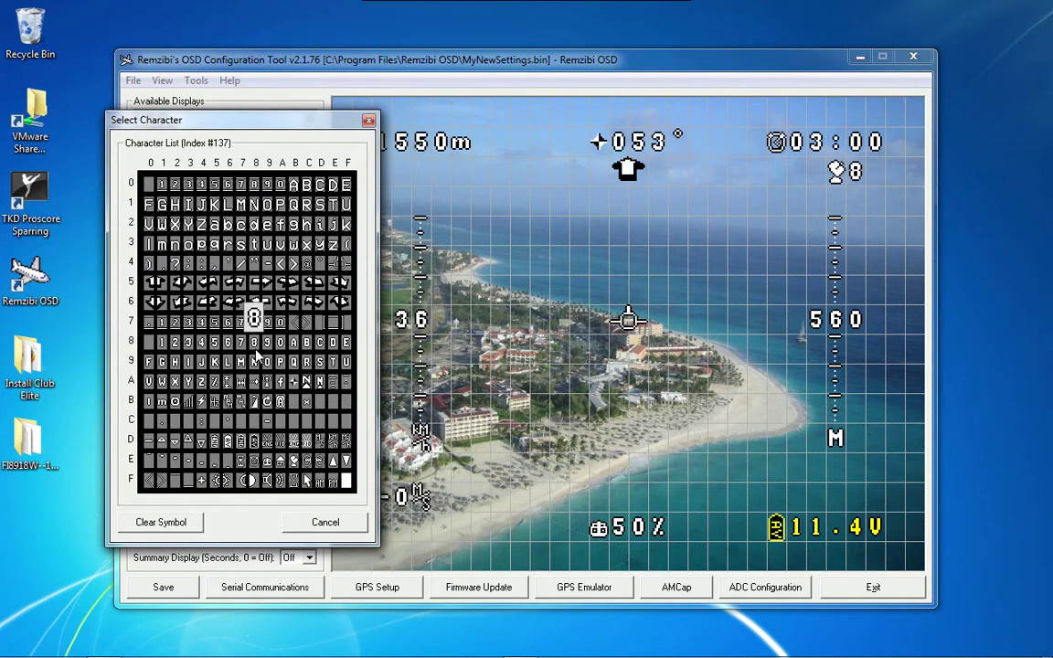
left_click(240, 441)
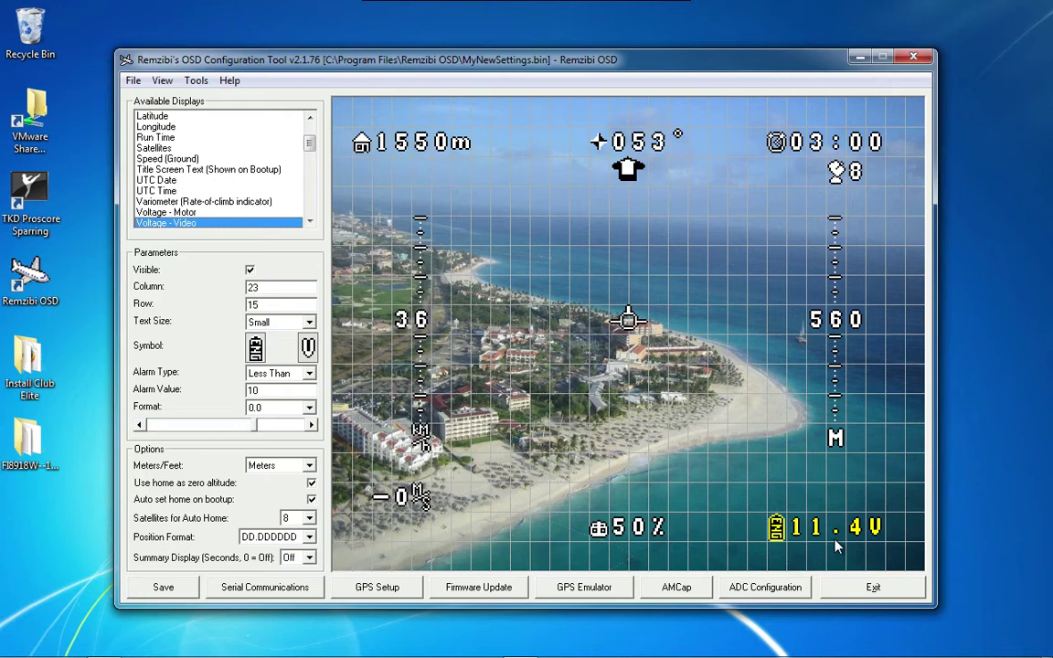
Load SingleBattSettingsBixler.bin and discard the changes made to MyNewSettings.bin
left_click(134, 82)
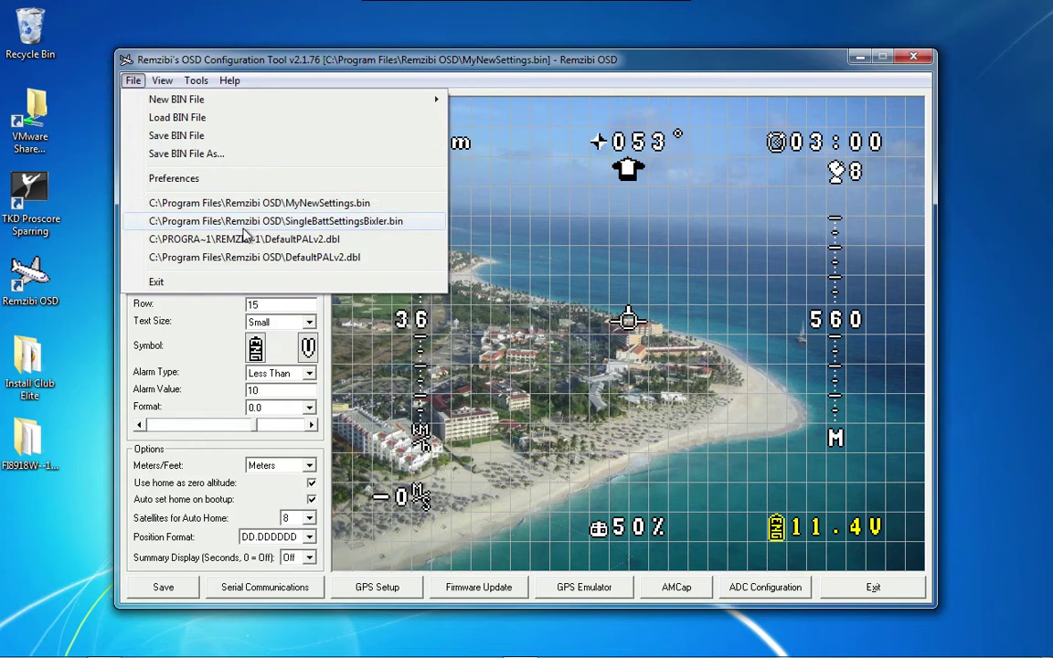
left_click(244, 227)
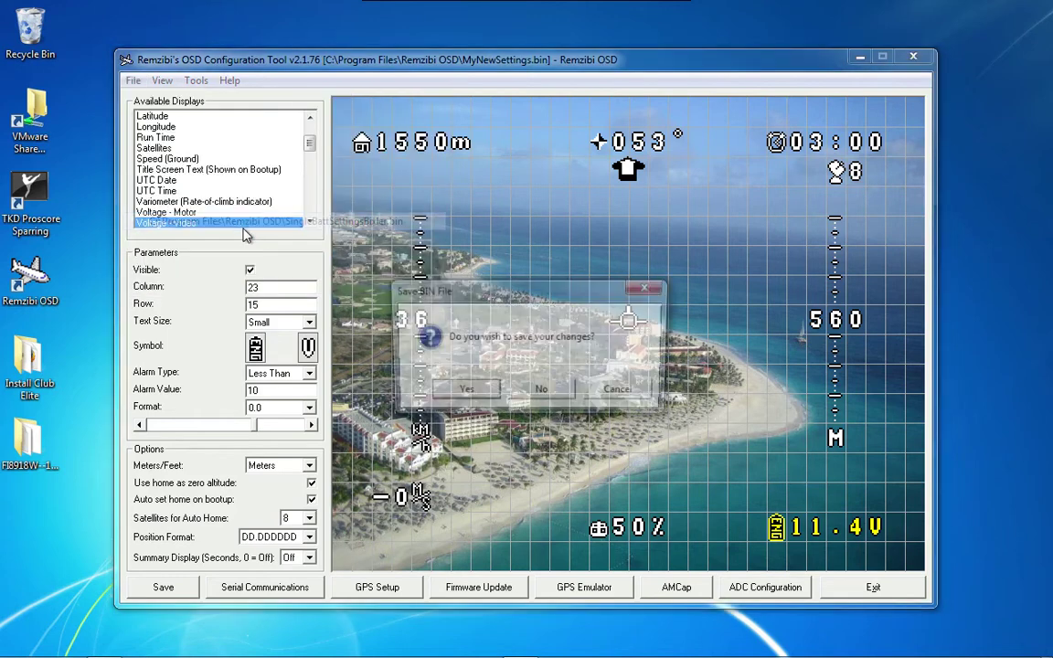
left_click(542, 392)
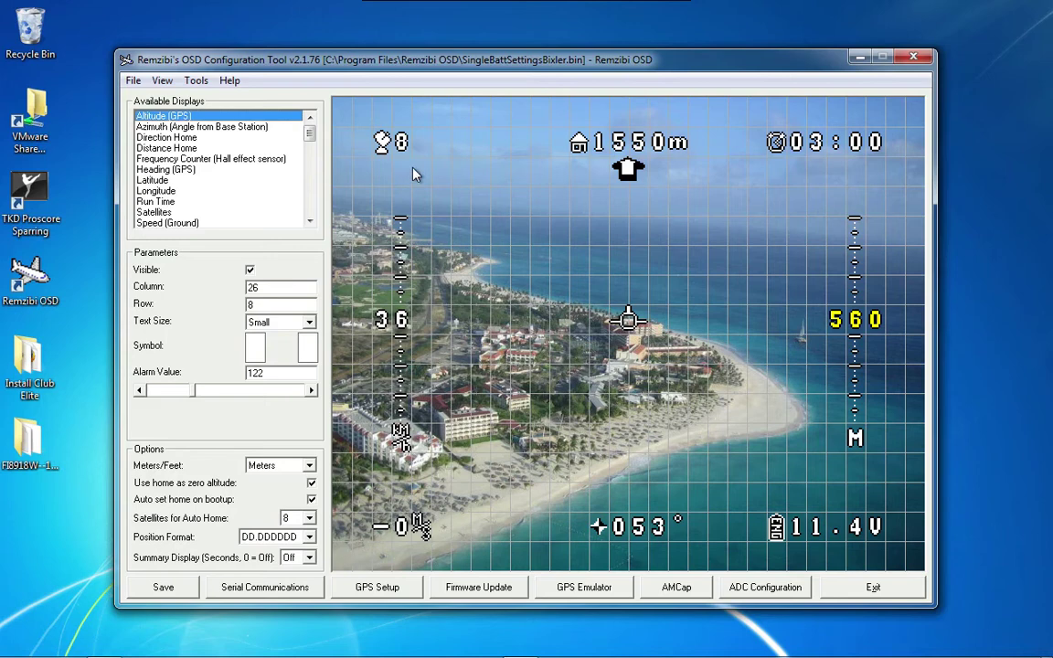
View the Satellites display's parameters, then set the Distance Home preview value to 400 m and raise it to 650 m
left_click(399, 144)
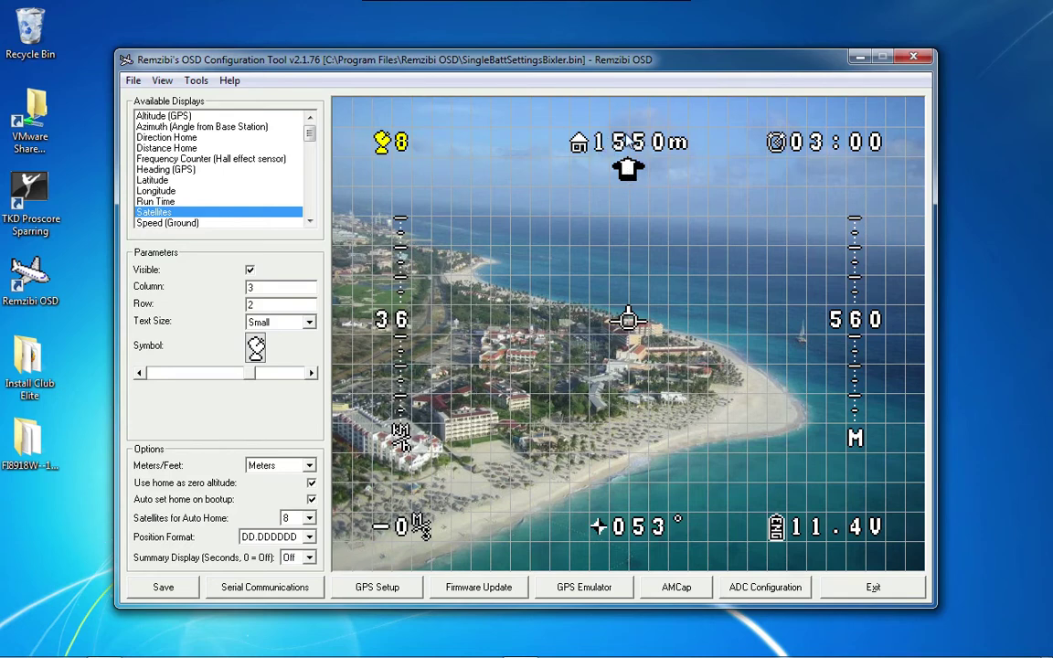
left_click(630, 142)
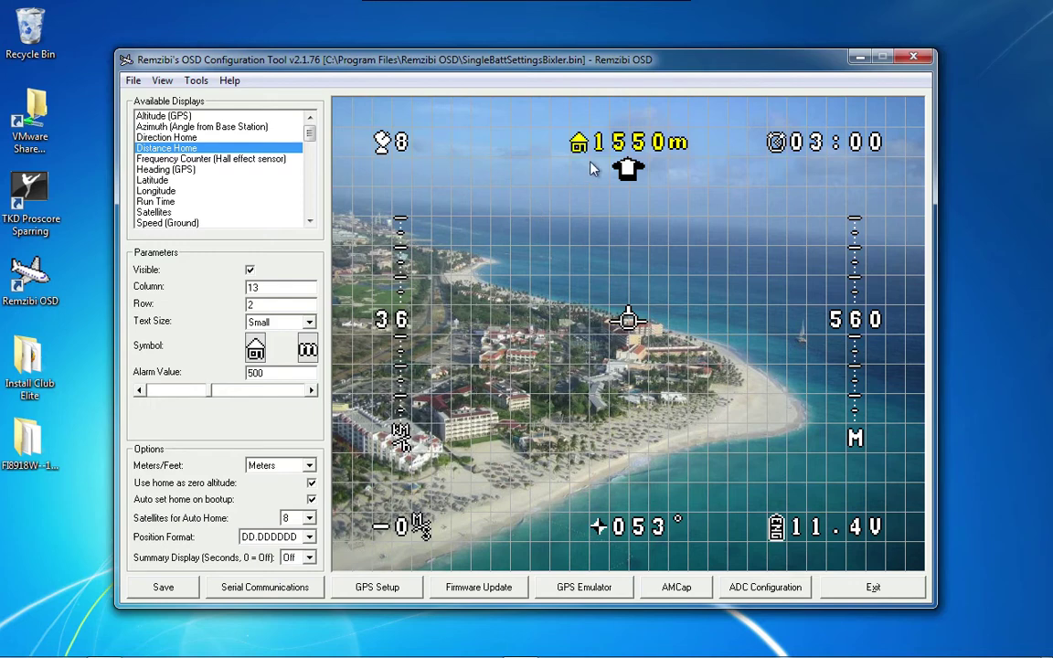
left_click_drag(211, 392, 168, 399)
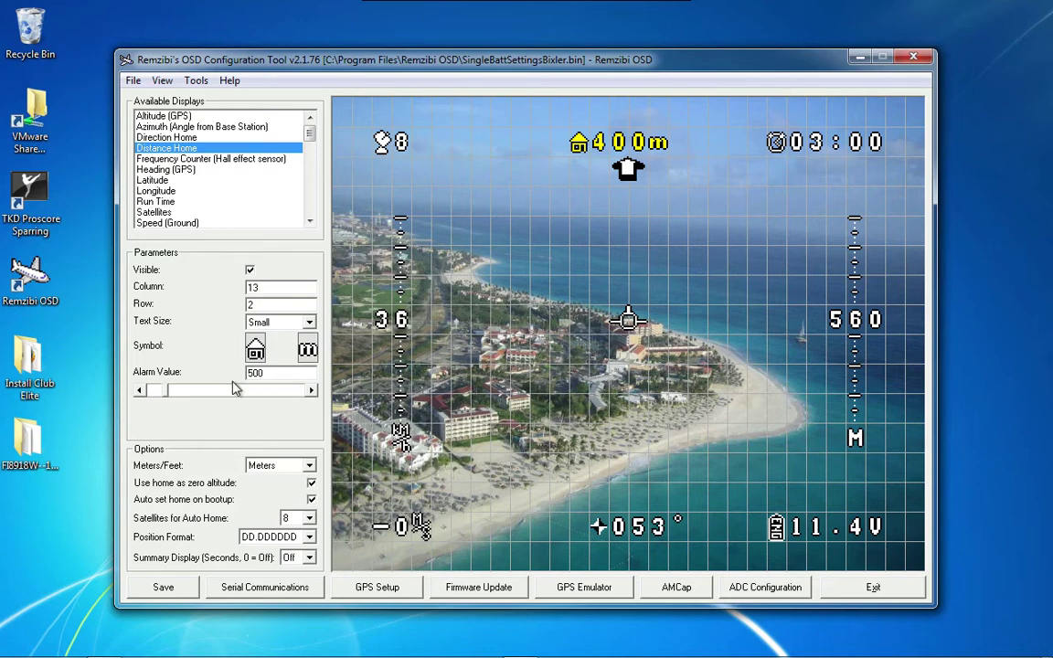
left_click_drag(168, 395, 180, 393)
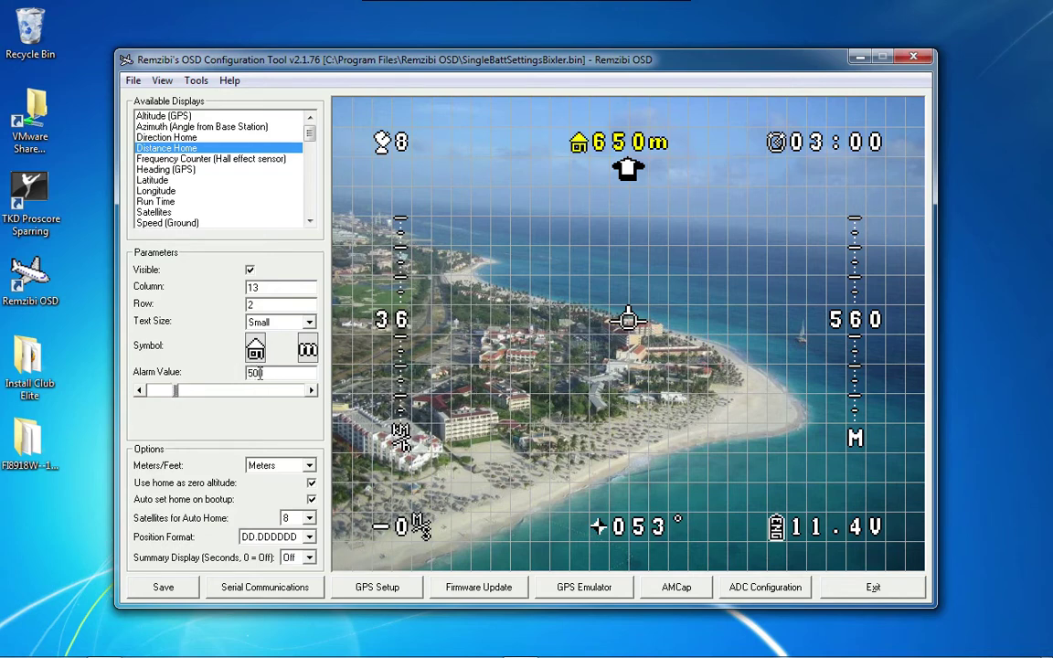
Examine the parameters of the Run Time display and the Altitude (GPS) display
left_click(820, 140)
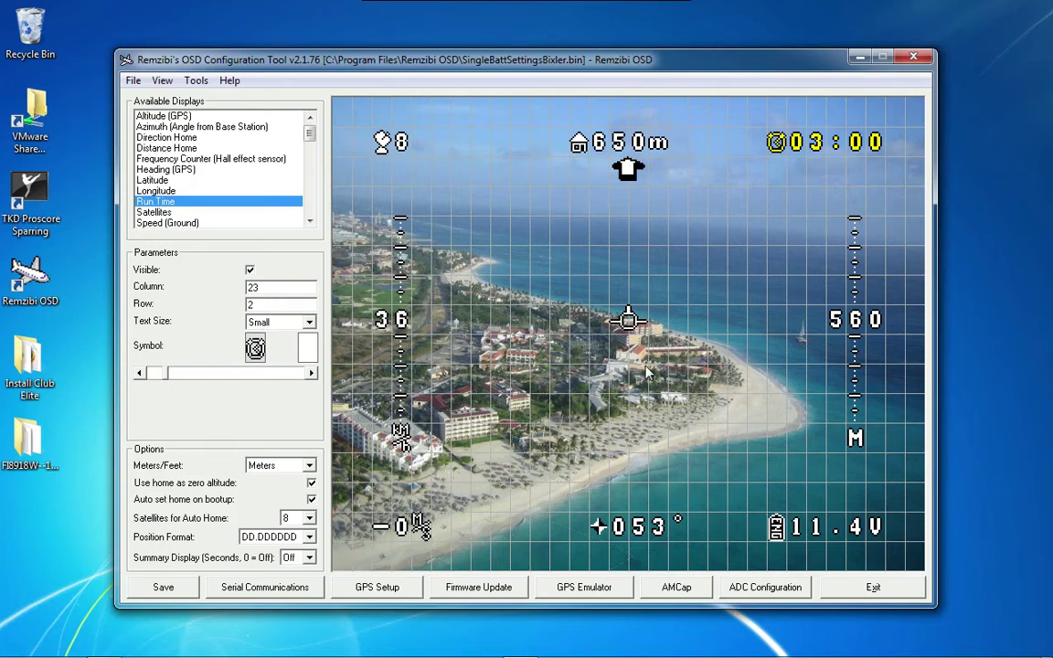
left_click(862, 316)
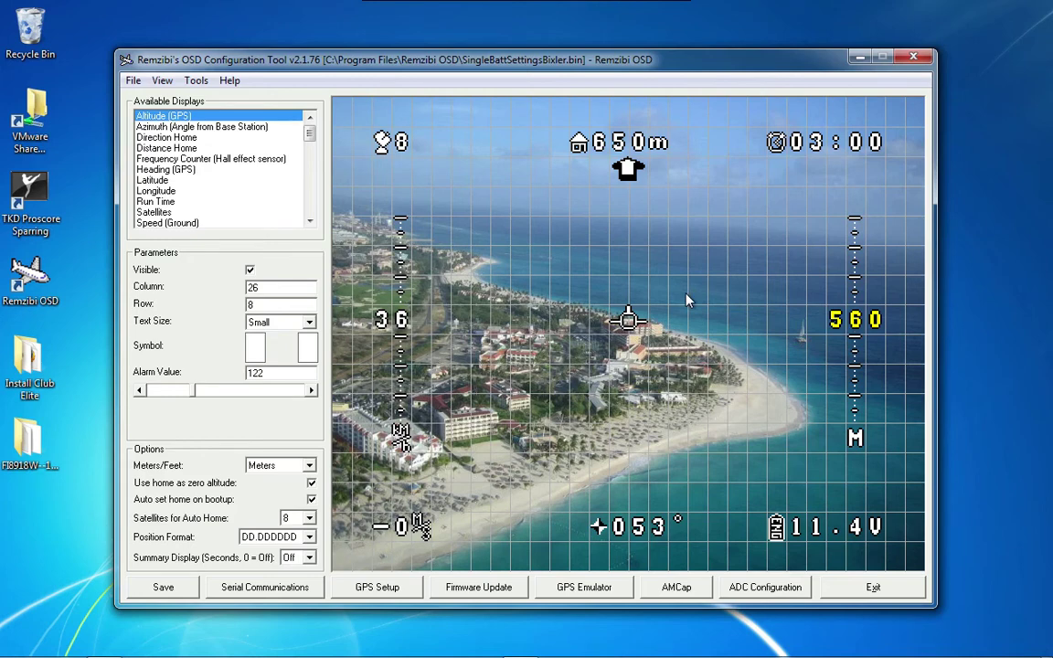
Try Large text on the Voltage - Video display and set it back to Small, and view the Variometer display's parameters
left_click(825, 530)
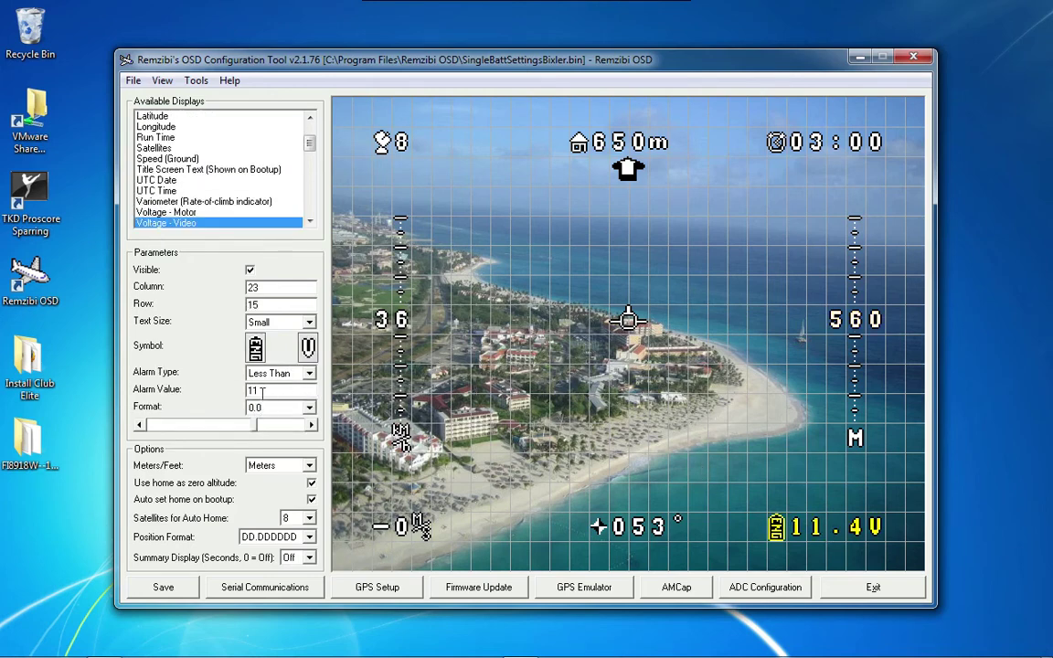
left_click(309, 324)
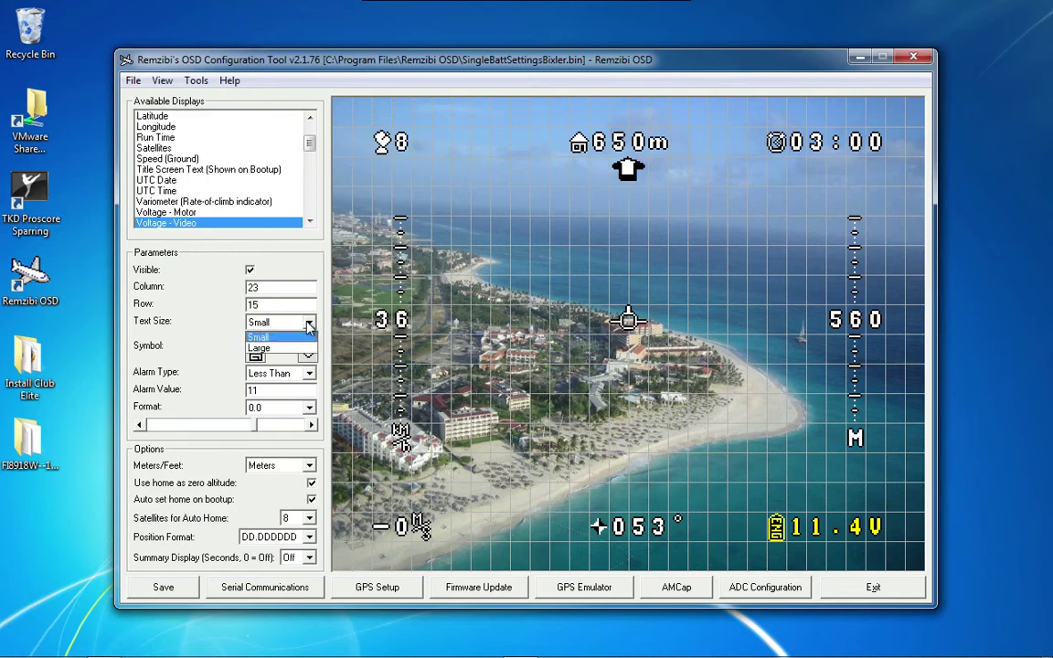
left_click(297, 348)
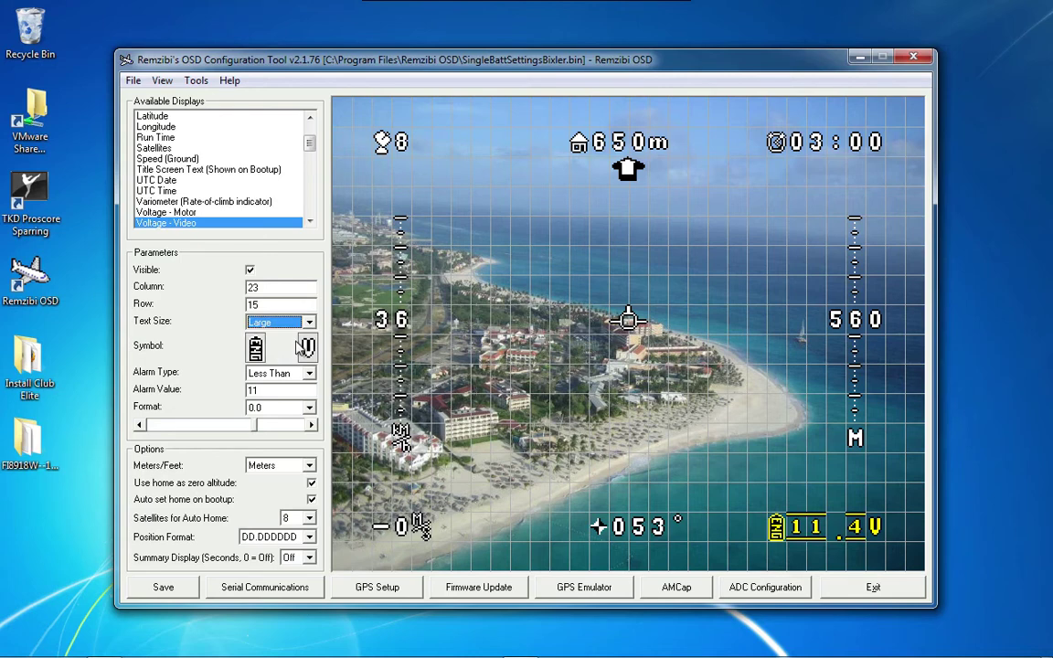
left_click(309, 322)
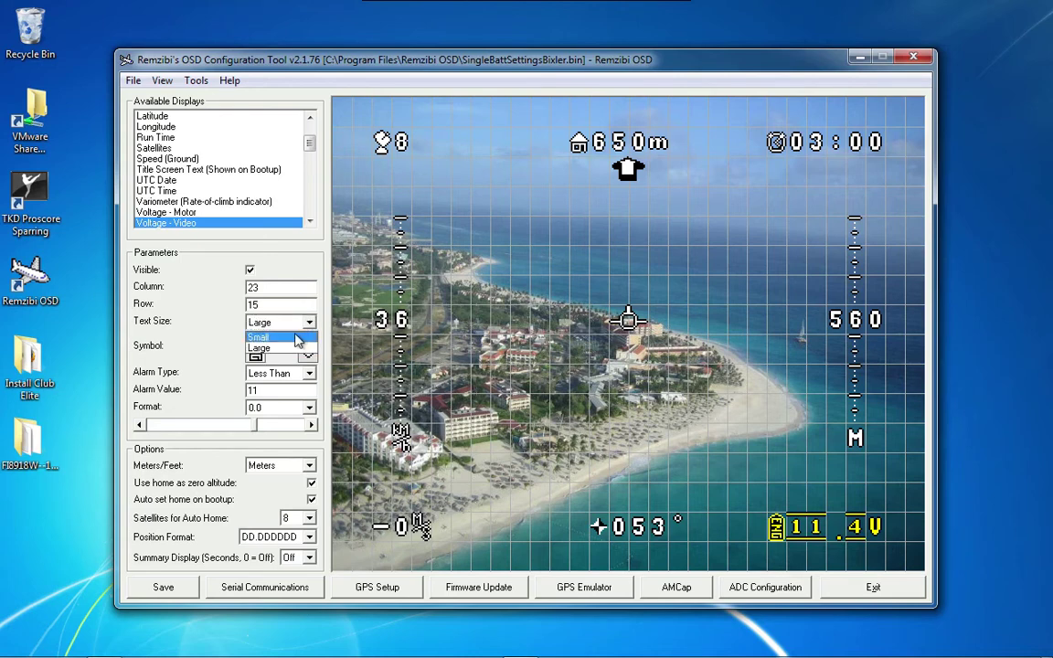
left_click(259, 338)
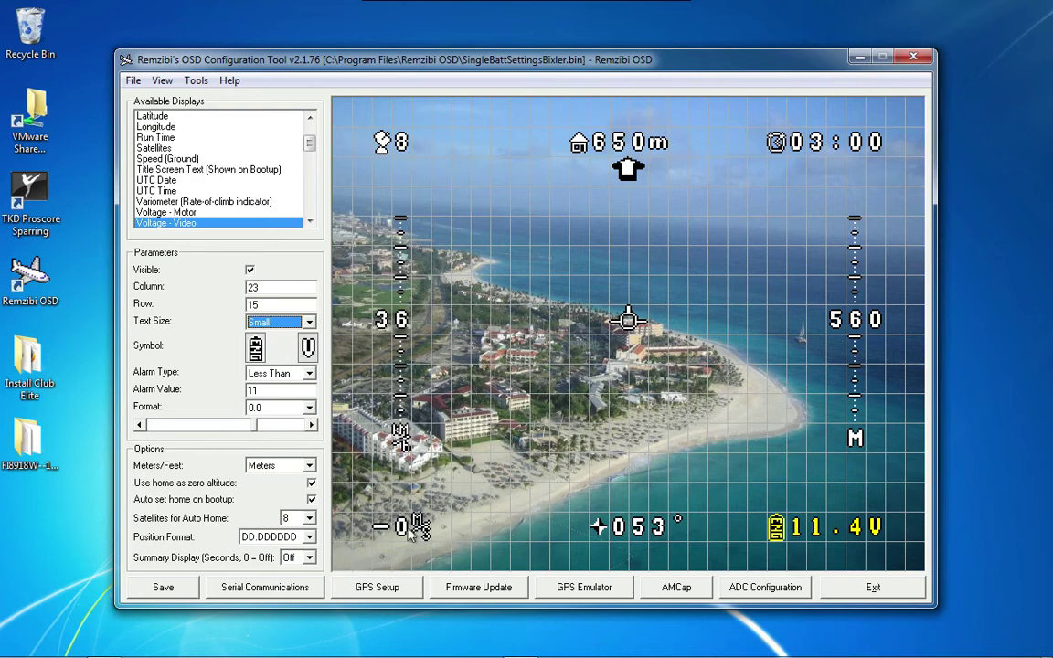
left_click(203, 201)
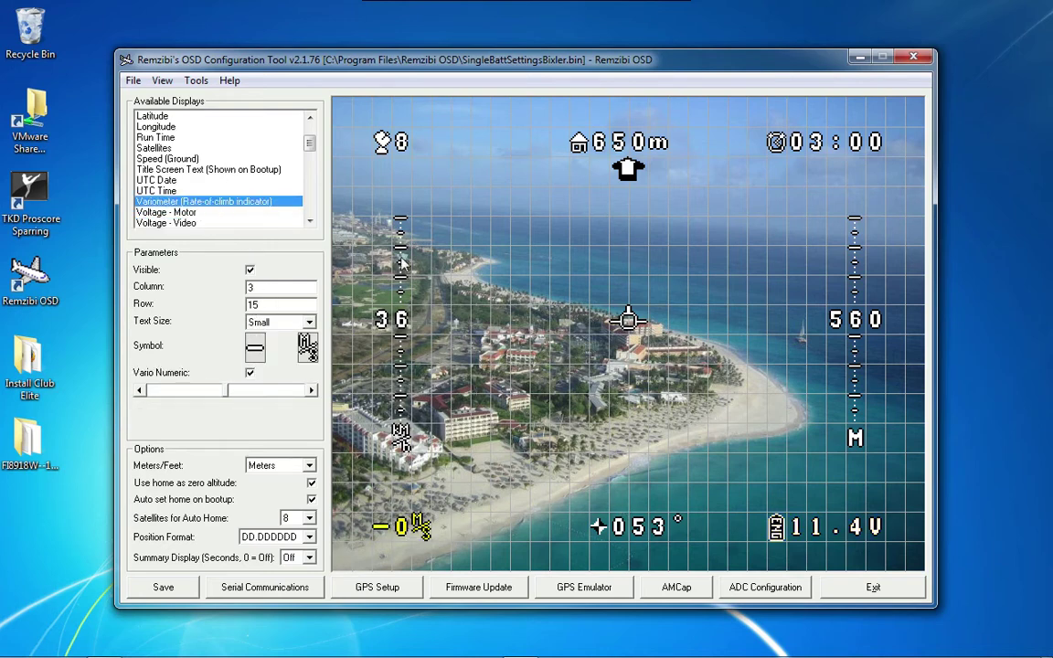
Move the Distance Home display to column 14 in row 2 and save the settings file
left_click(618, 143)
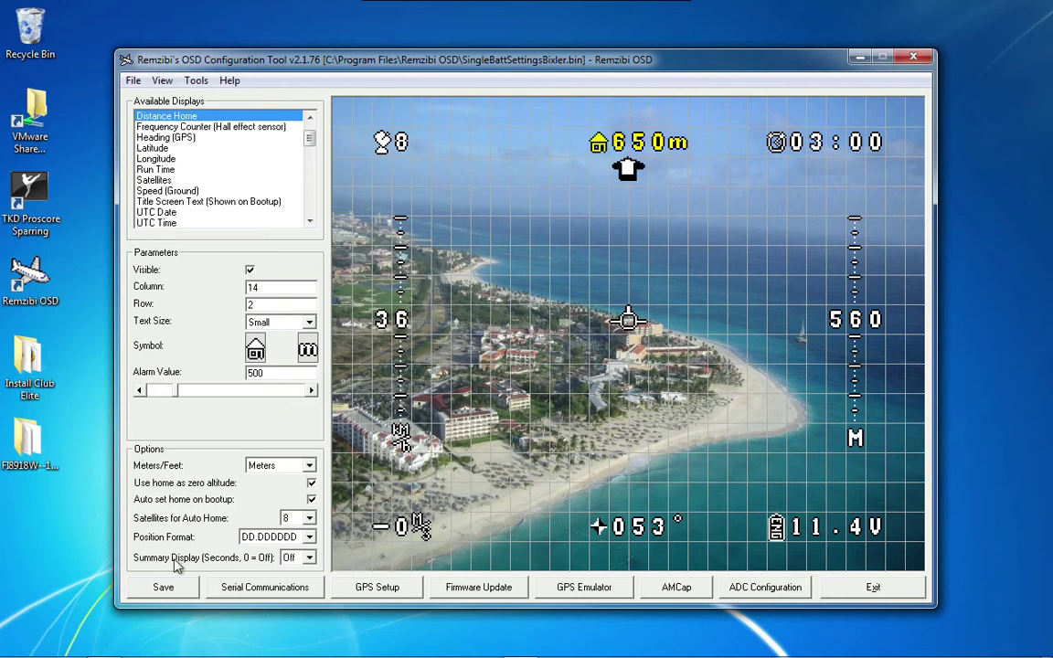
left_click(163, 588)
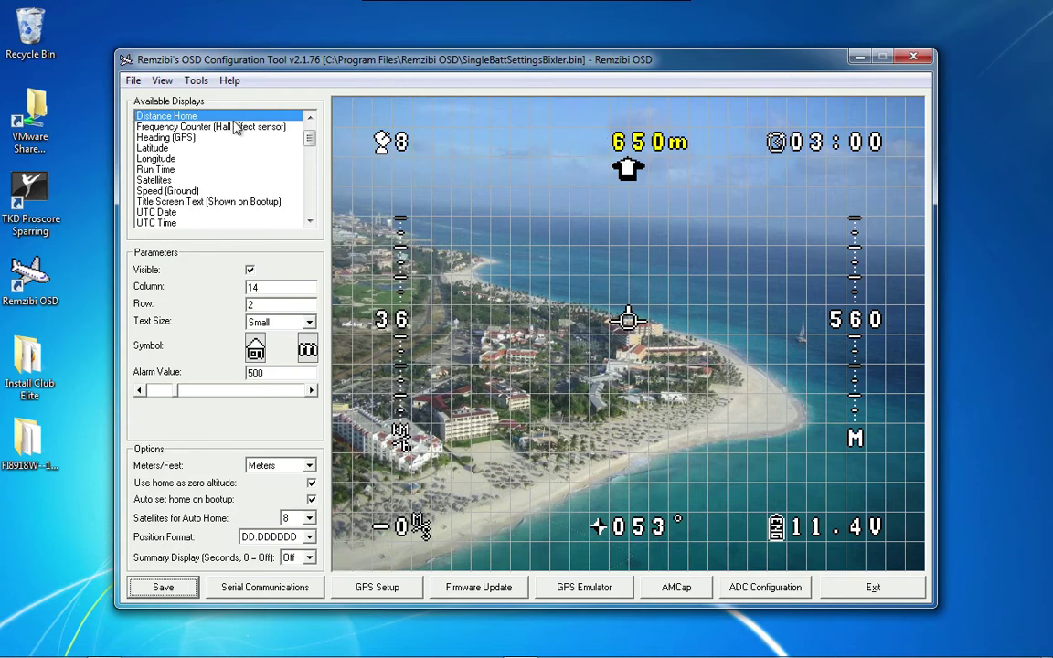
Upload the BIN program data to the OSD over the serial connection and close Serial Functions once the upload finishes
left_click(271, 588)
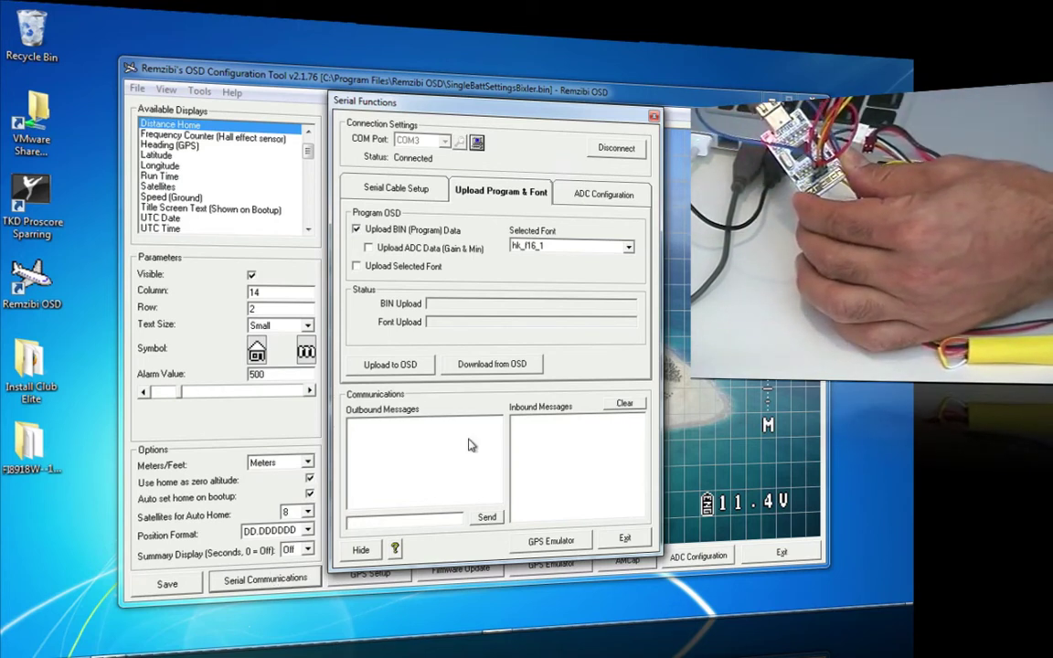
left_click(391, 366)
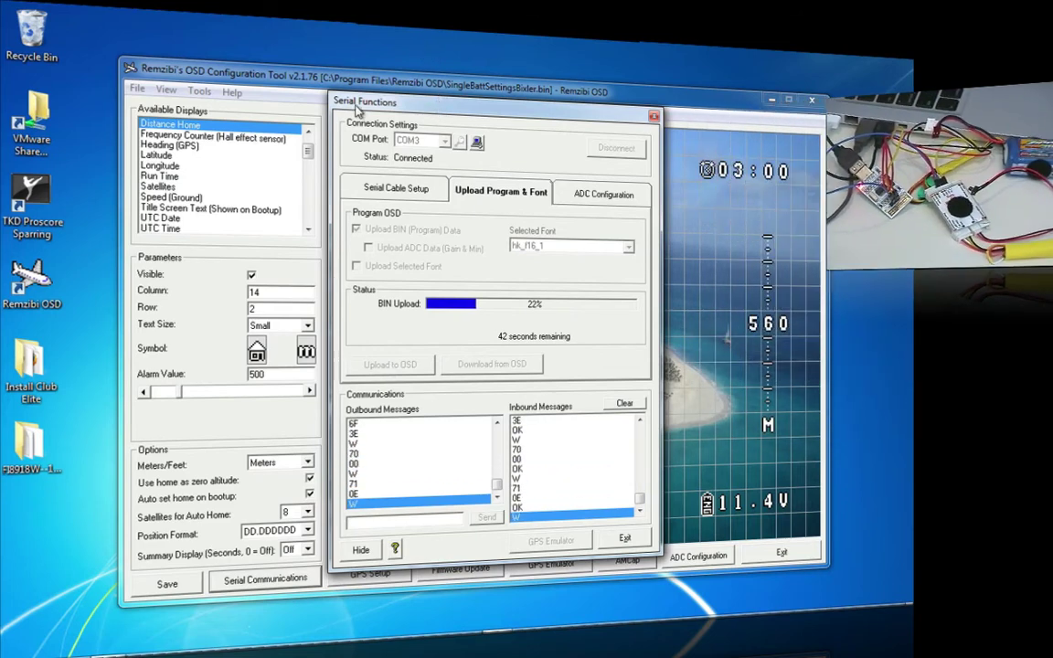
left_click_drag(396, 106, 136, 90)
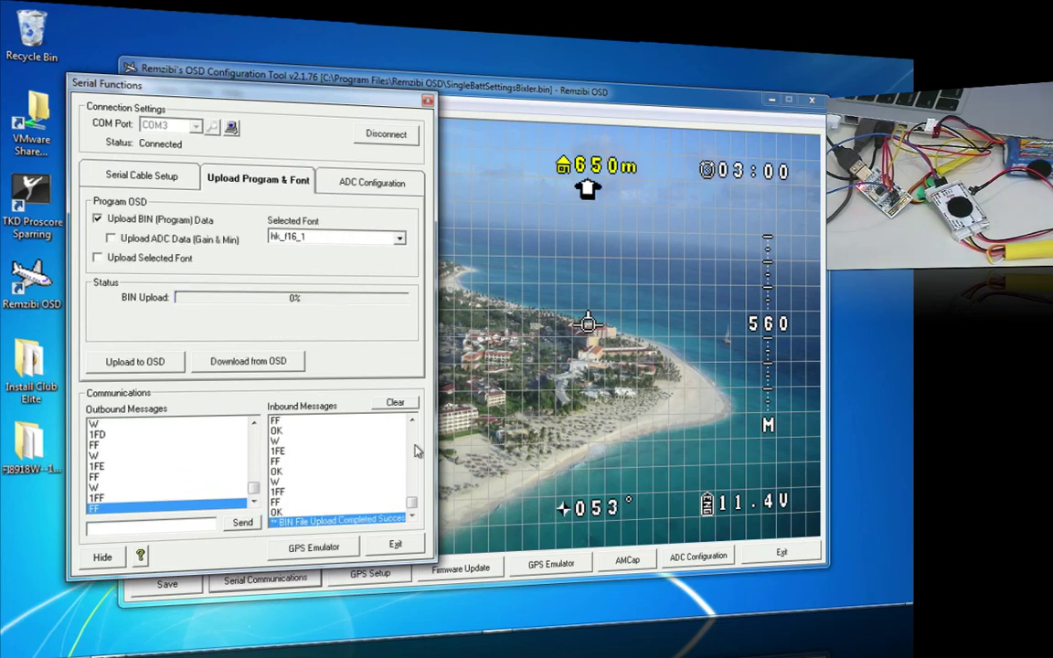
left_click(394, 546)
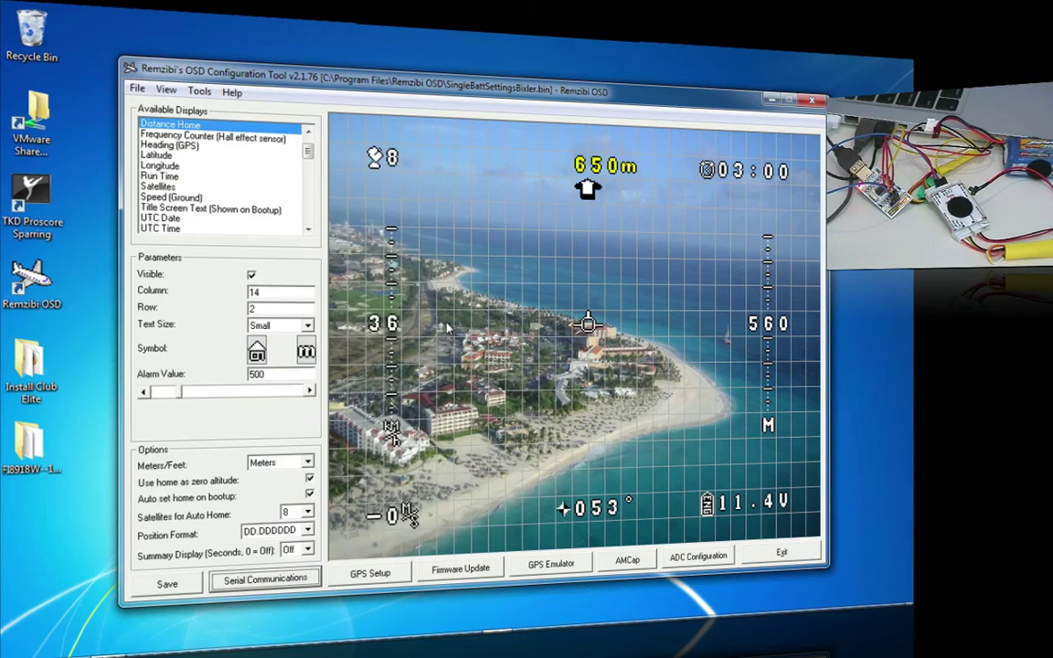